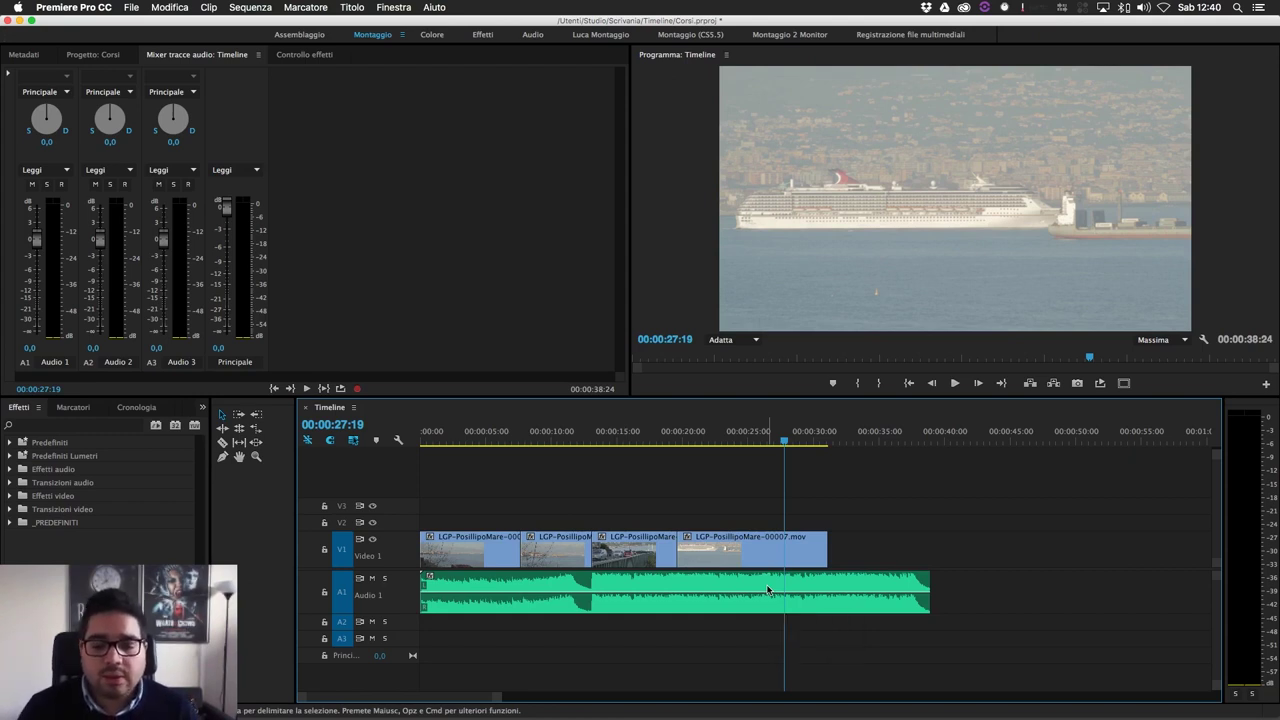
Try to shorten the music on Audio 1 by splitting it near the third video clip's start and shifting the second part earlier
{"action": "key", "text": "p"}
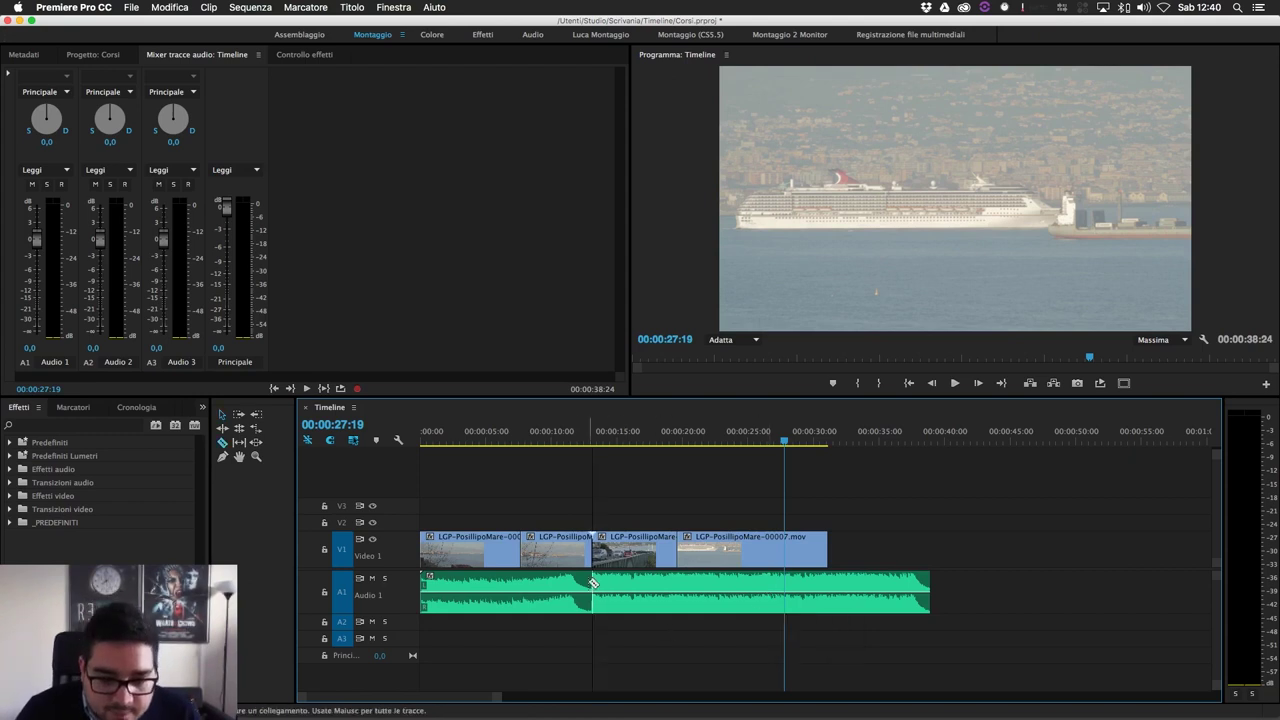
{"action": "key", "text": "v"}
{"action": "mouse_move", "coordinate": [612, 597]}
{"action": "left_mouse_down"}
{"action": "mouse_move", "coordinate": [705, 595]}
{"action": "mouse_move", "coordinate": [628, 589]}
{"action": "left_mouse_up"}
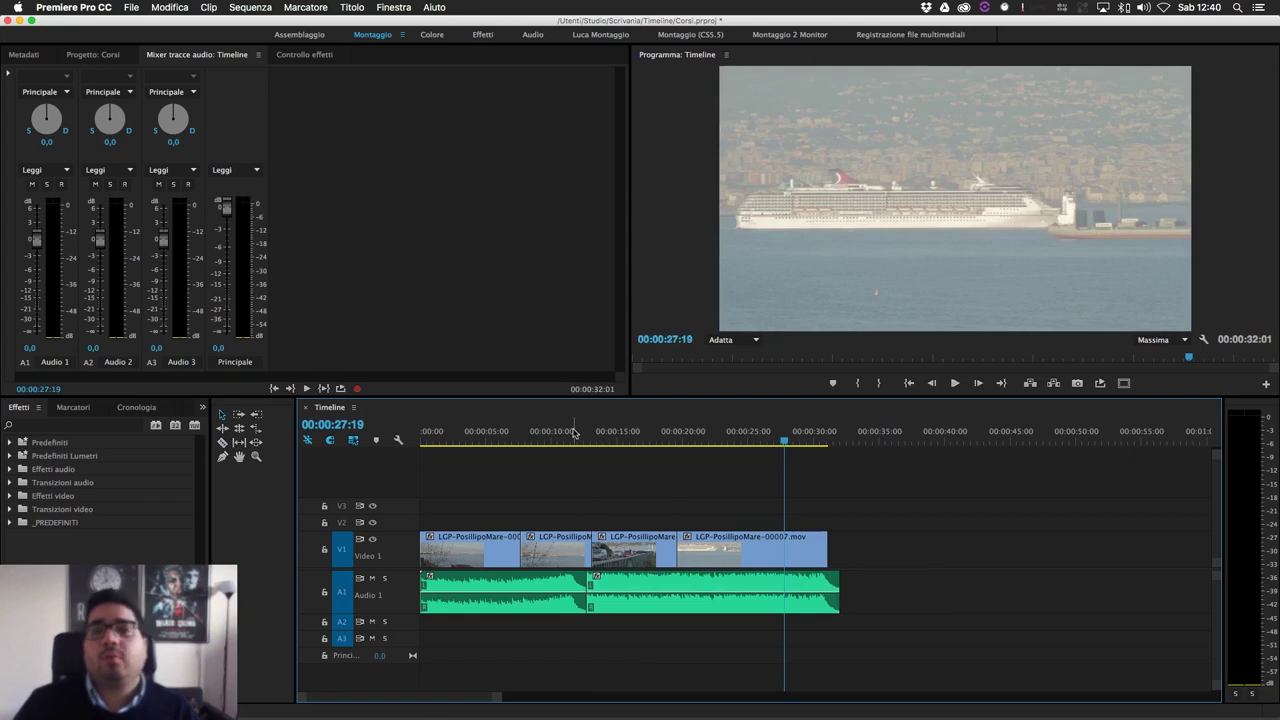
{"action": "key", "text": "super+z"}
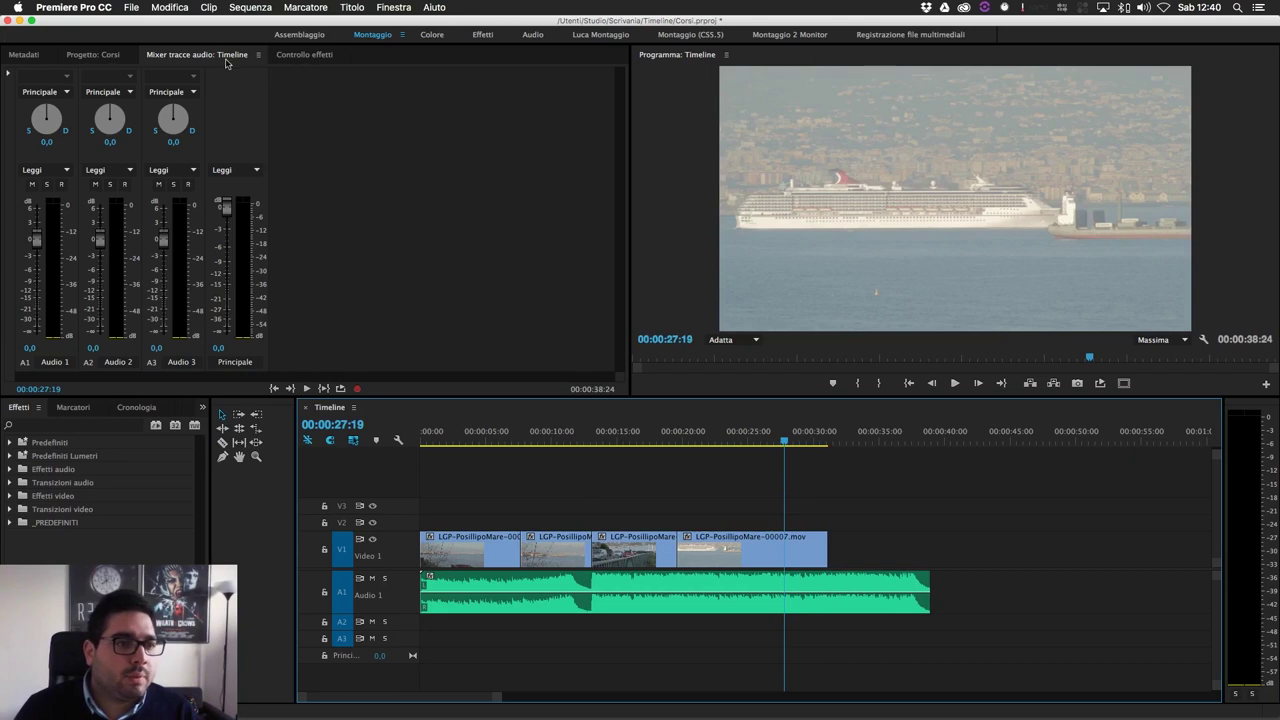
Send the whole Timeline sequence to Adobe Audition for editing, with the video sent through Dynamic Link
{"action": "left_click", "coordinate": [97, 54]}
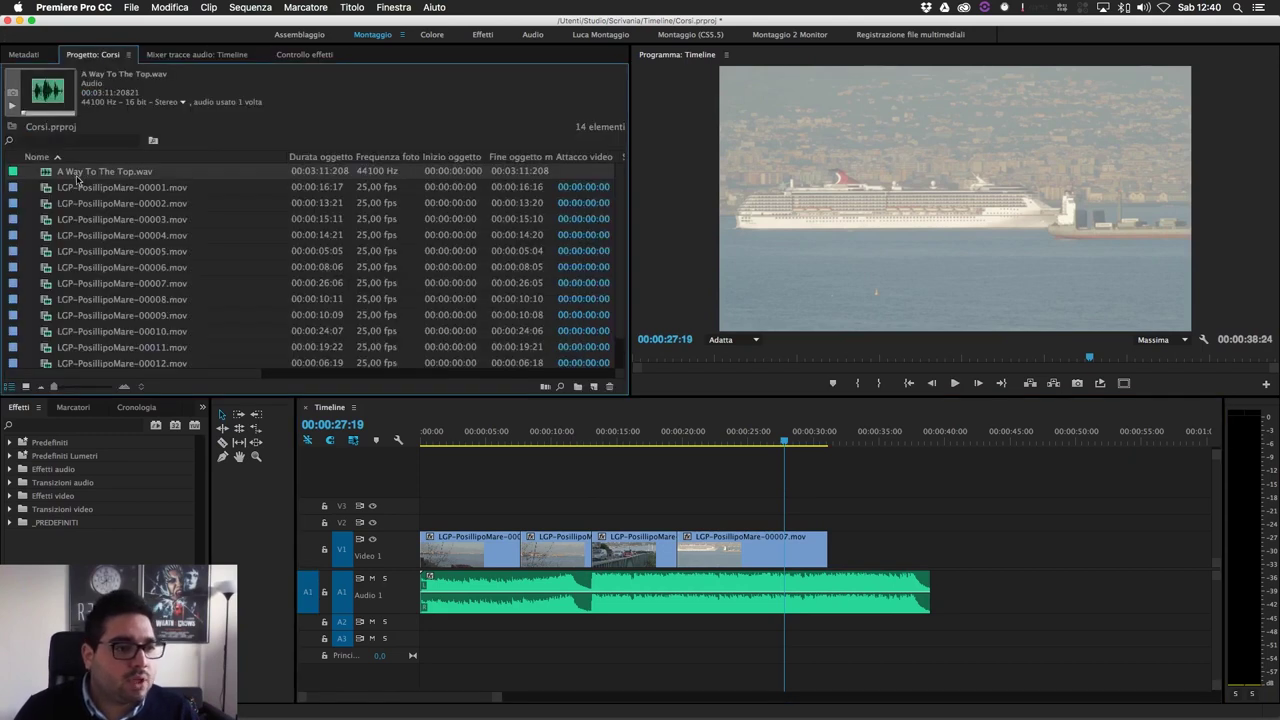
{"action": "scroll", "coordinate": [105, 275], "scroll_direction": "down", "scroll_amount": 2}
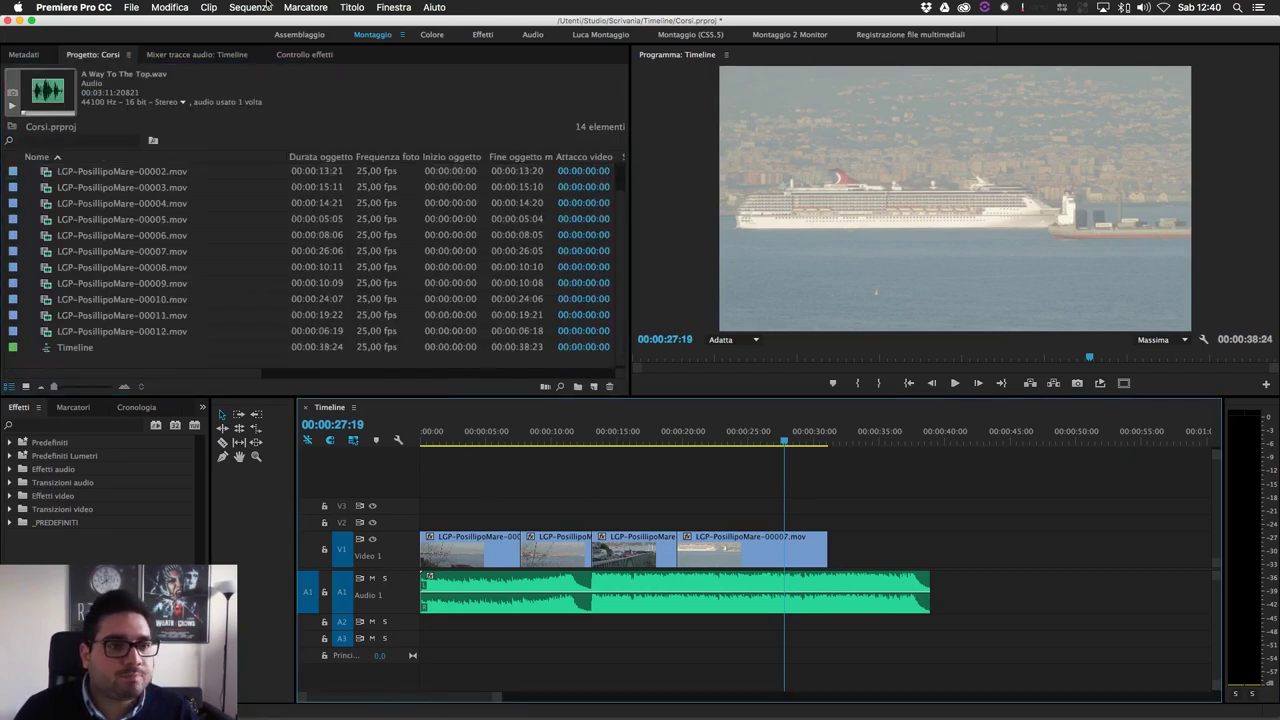
{"action": "left_click", "coordinate": [169, 7]}
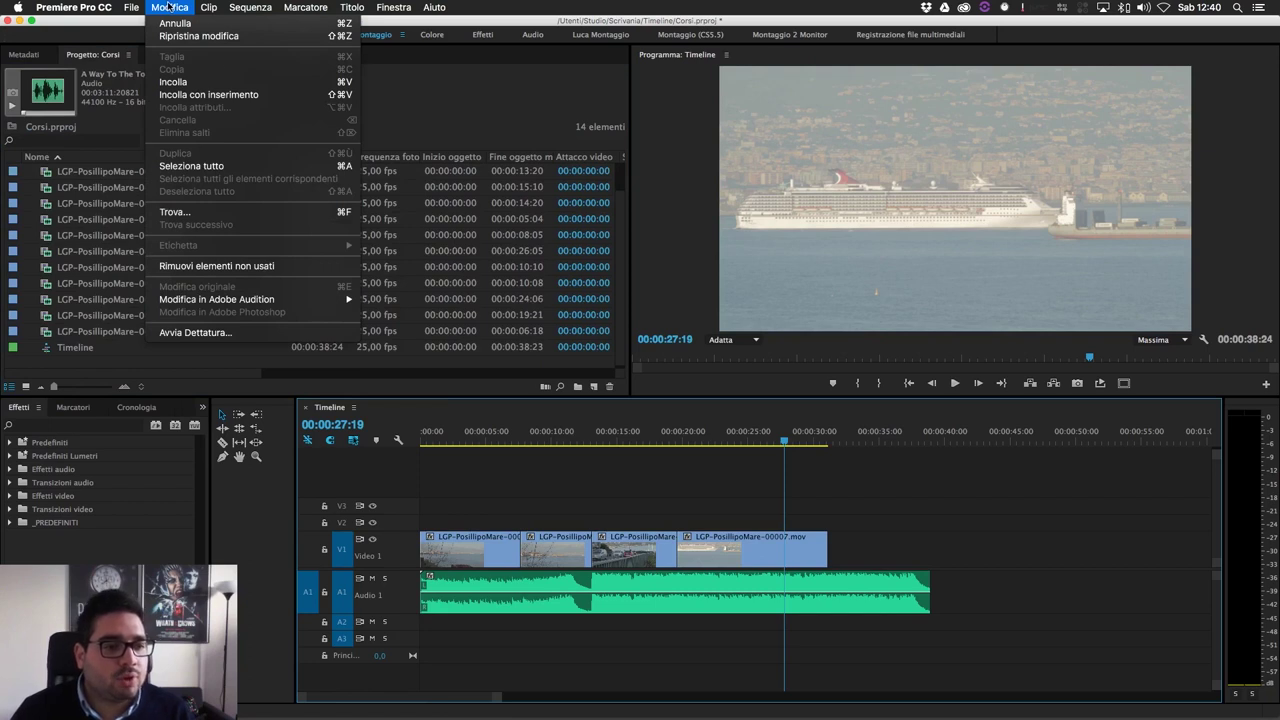
{"action": "mouse_move", "coordinate": [244, 299]}
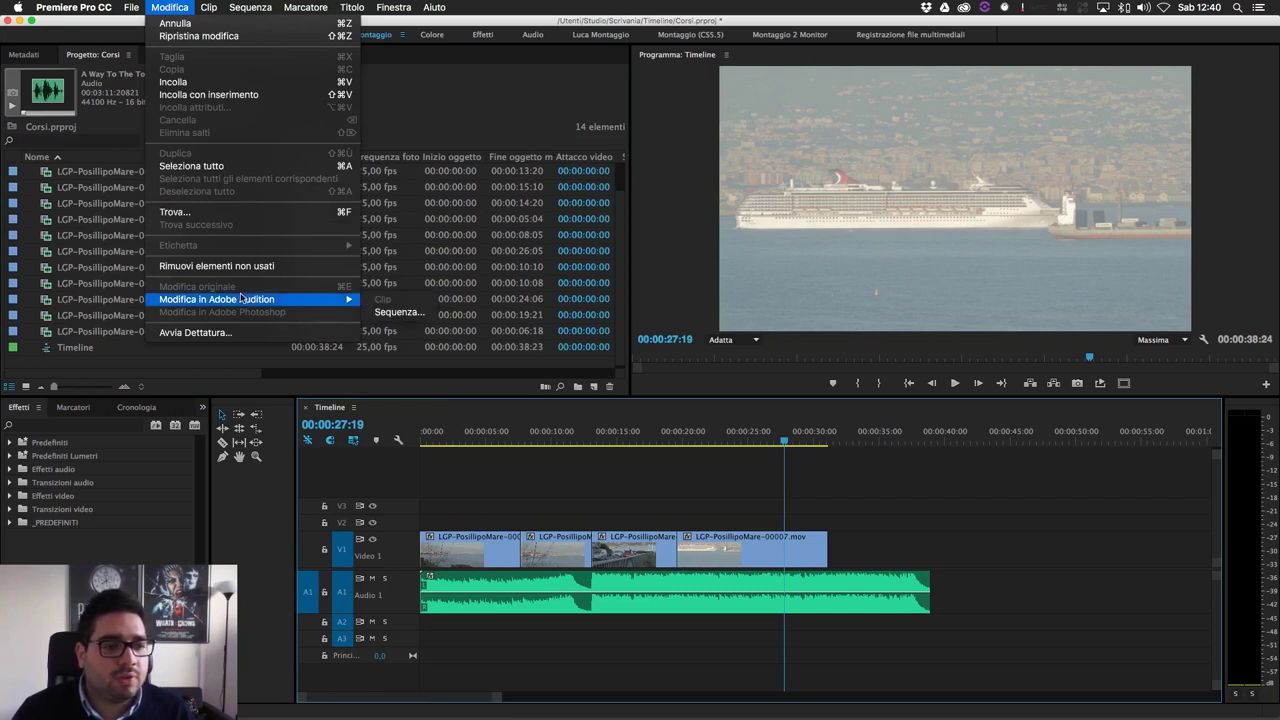
{"action": "left_click", "coordinate": [400, 312]}
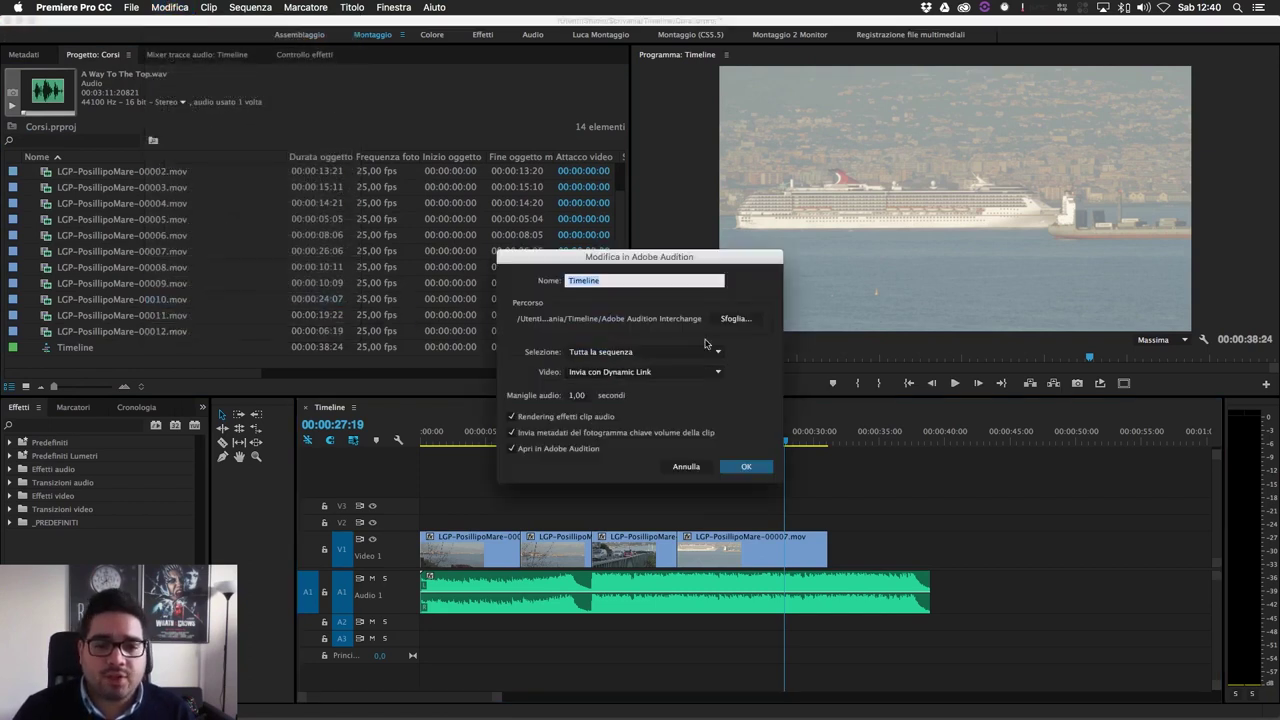
{"action": "left_click", "coordinate": [745, 467]}
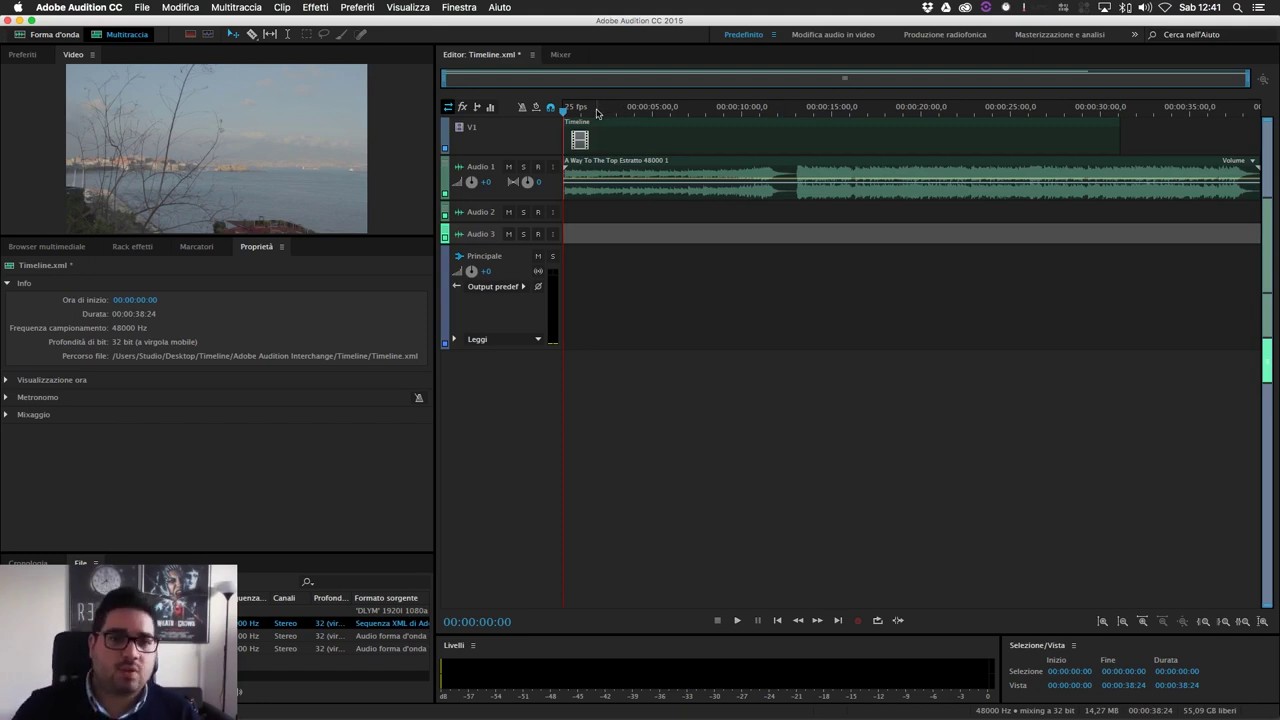
Play the opening seconds of the multitrack session to check the music against the video
{"action": "key", "text": "space"}
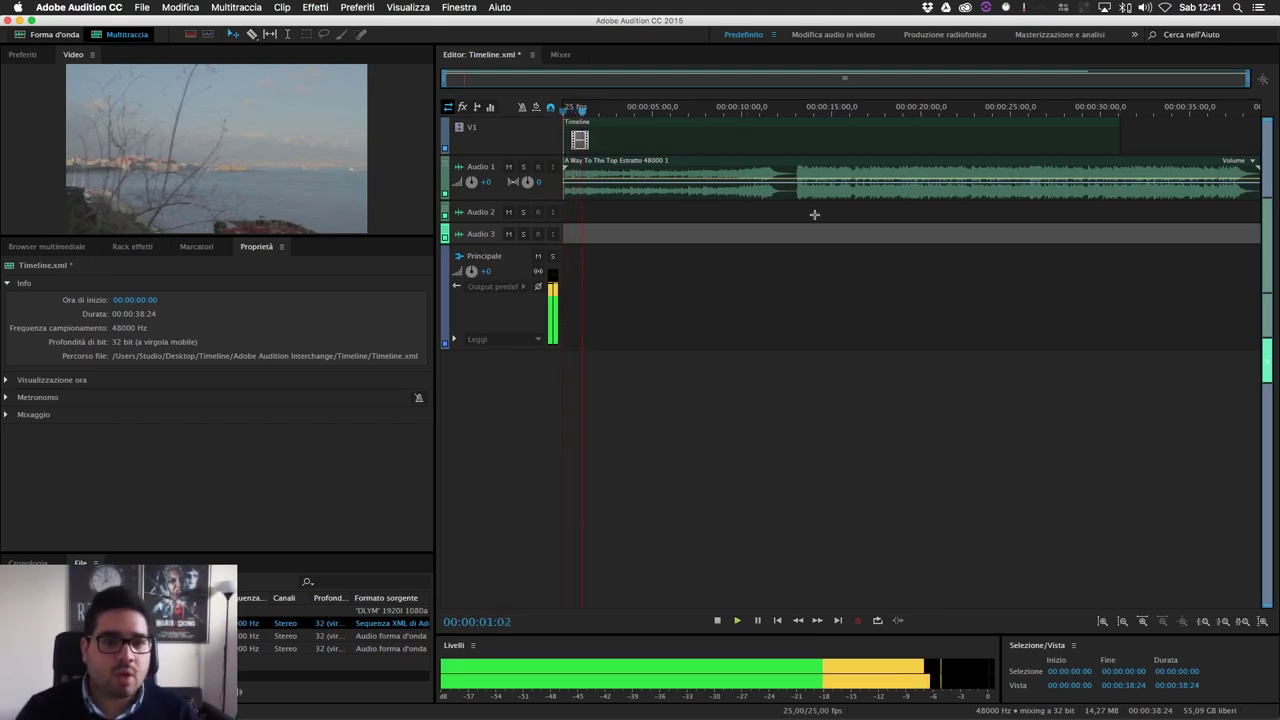
{"action": "key", "text": "space"}
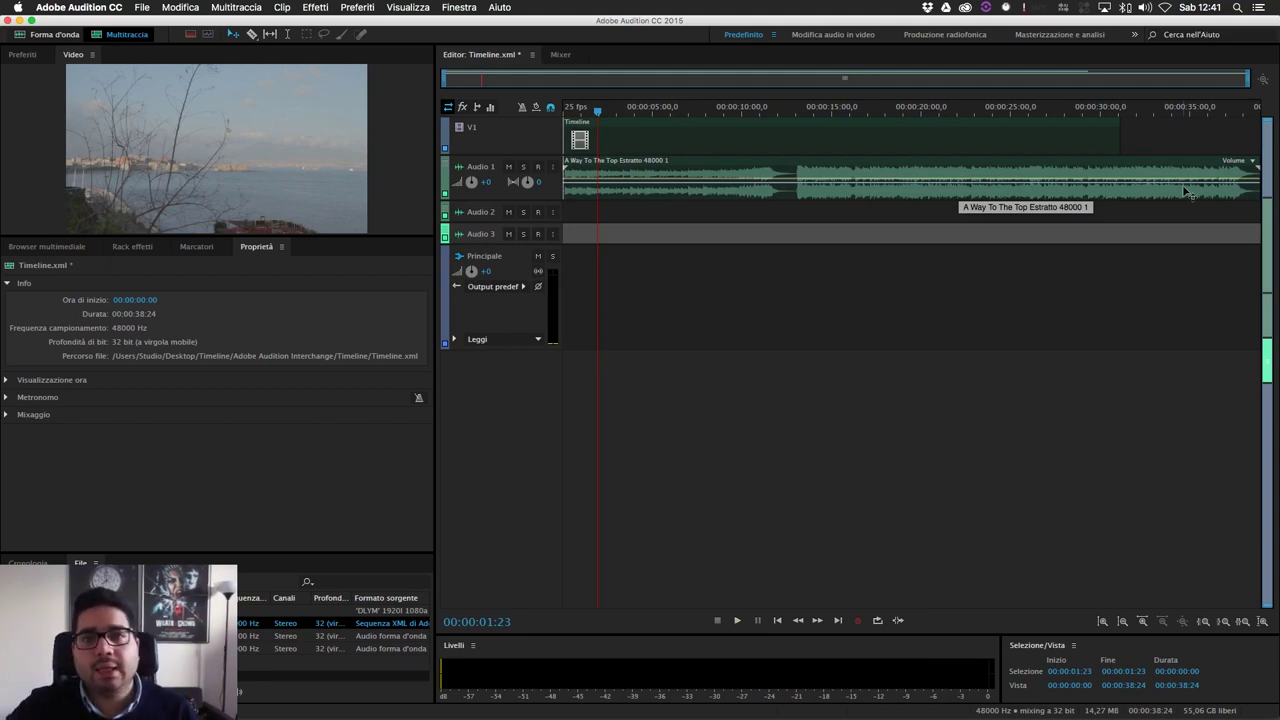
{"action": "key", "text": "space"}
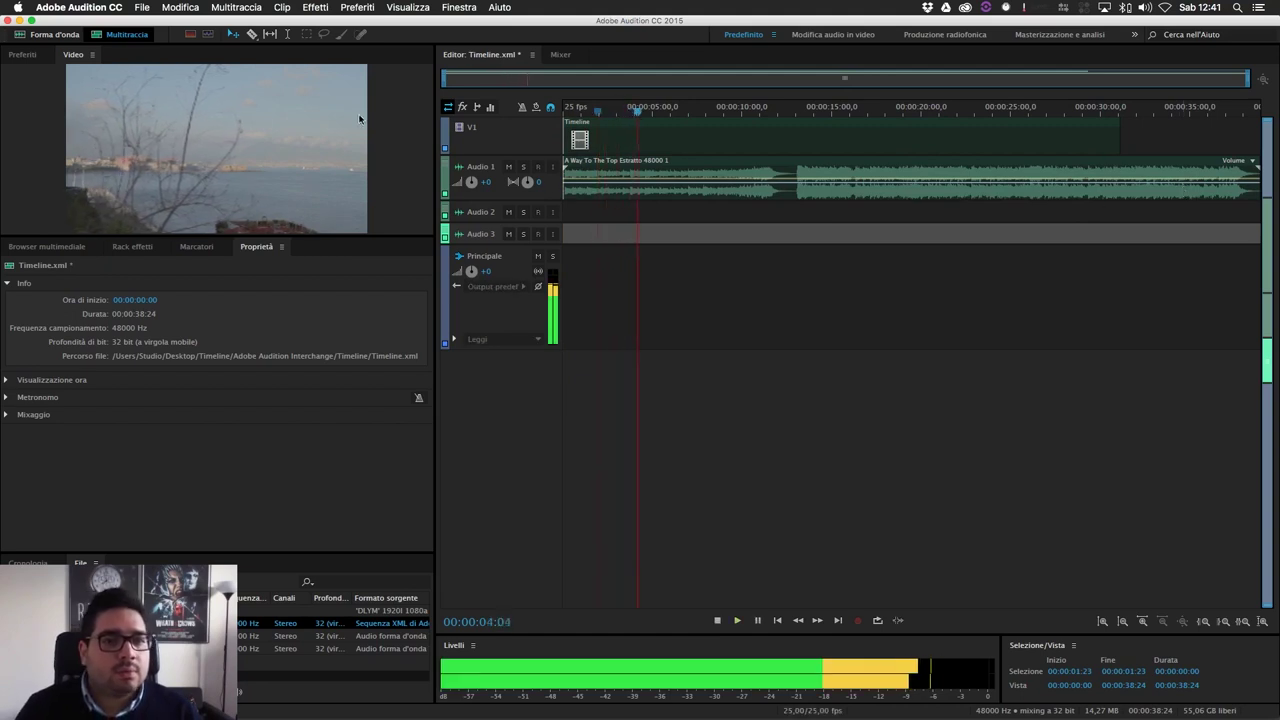
{"action": "key", "text": "space"}
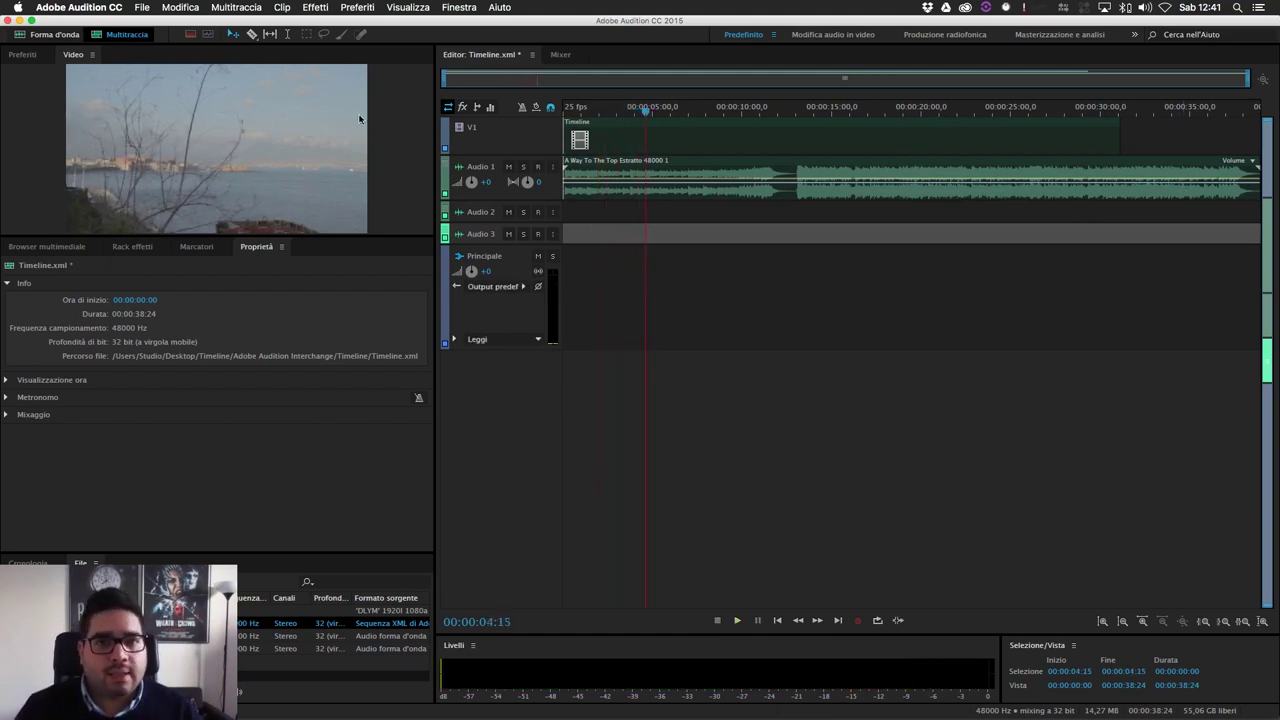
Enable Remix on the A Way To The Top music clip in the Audio 1 track
{"action": "left_click", "coordinate": [799, 195]}
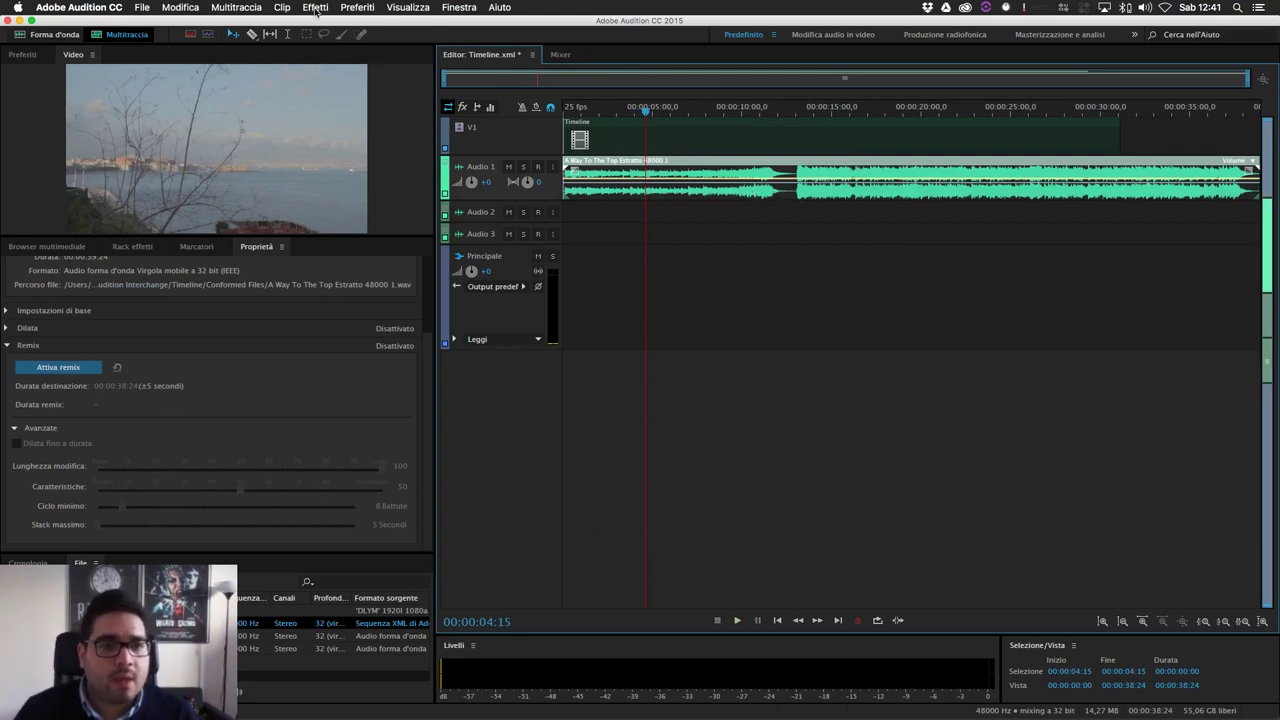
{"action": "right_click", "coordinate": [818, 197]}
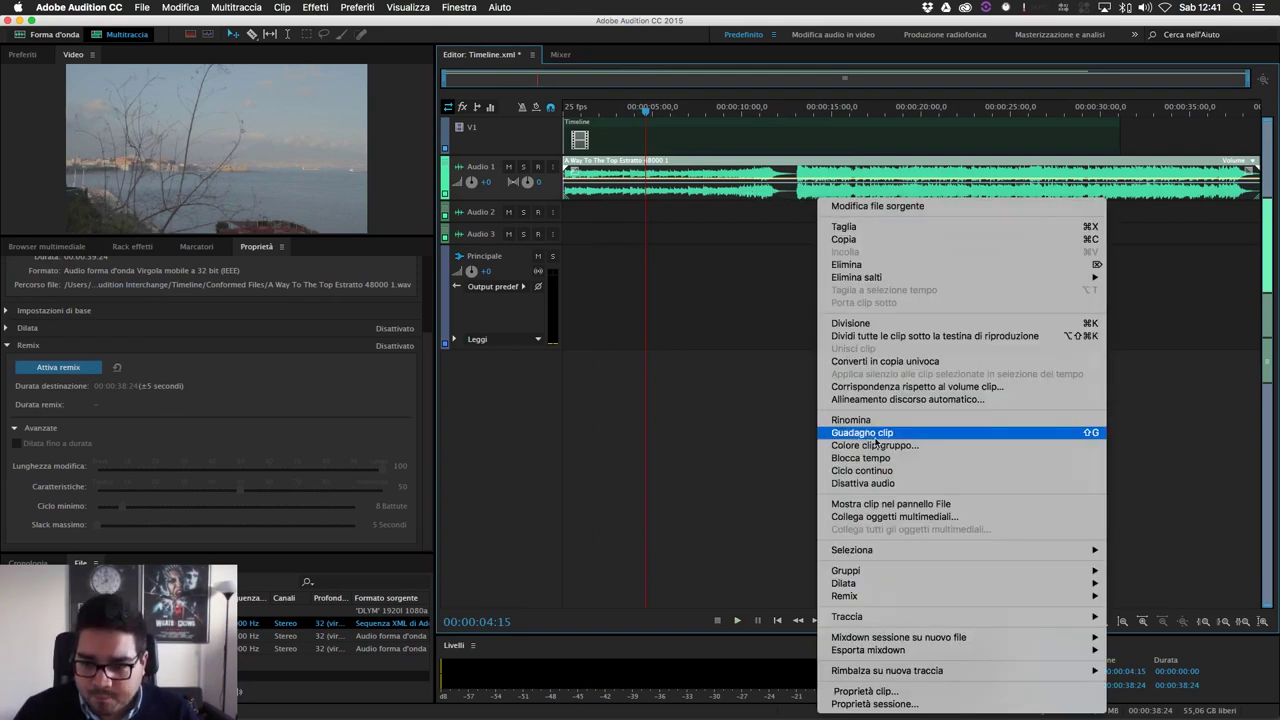
{"action": "mouse_move", "coordinate": [890, 598]}
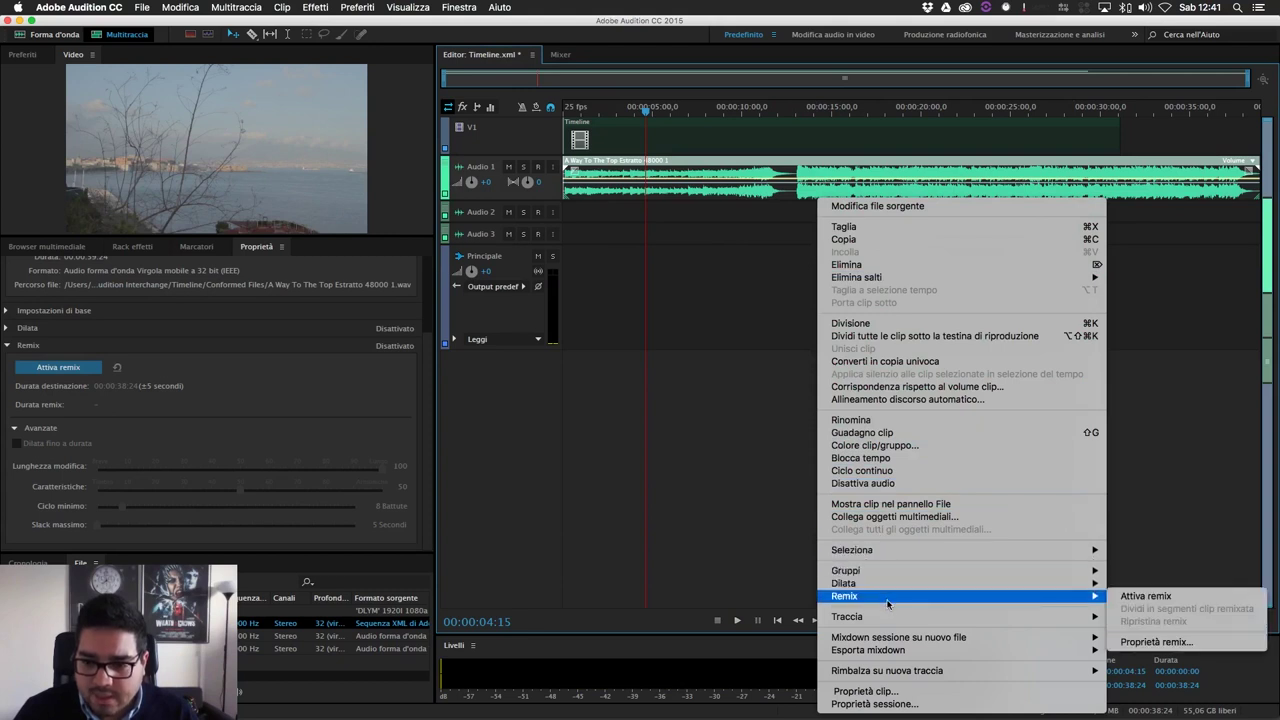
{"action": "left_click", "coordinate": [1135, 600]}
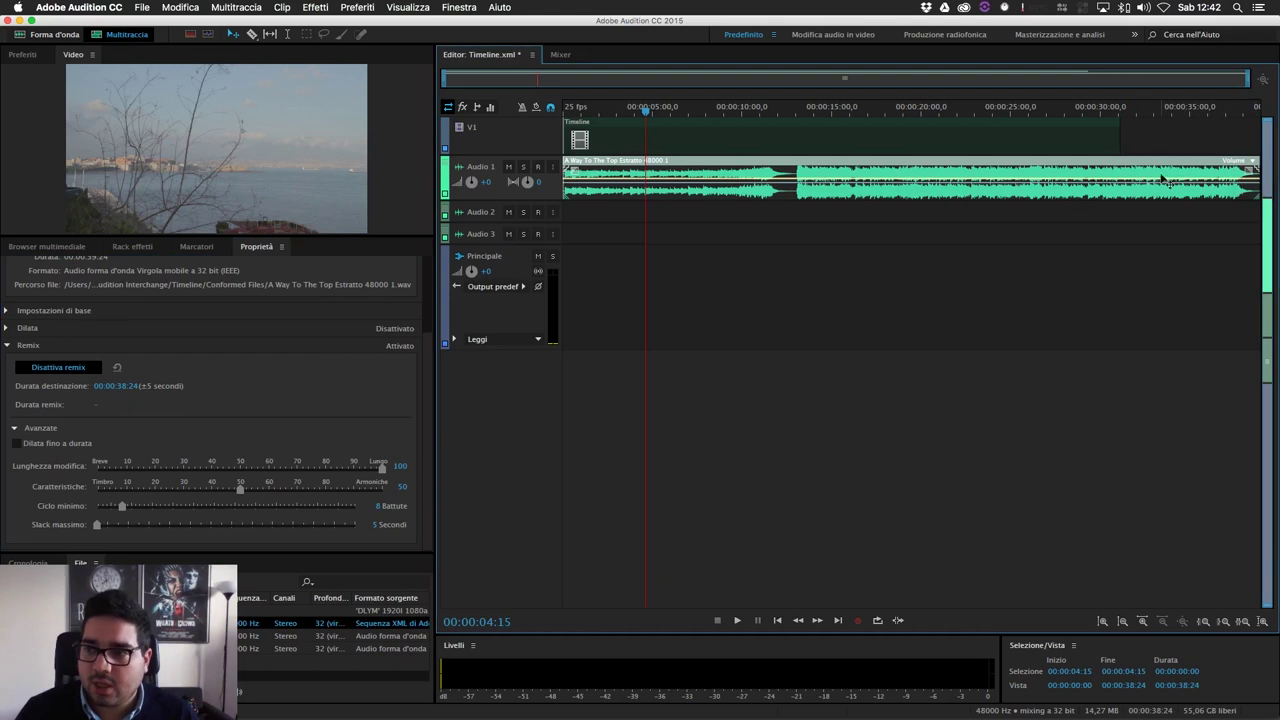
Shorten the remixed music clip to a target duration of 00:00:31:04 and play across its first transition
{"action": "left_click_drag", "start_coordinate": [1262, 172], "coordinate": [1124, 176]}
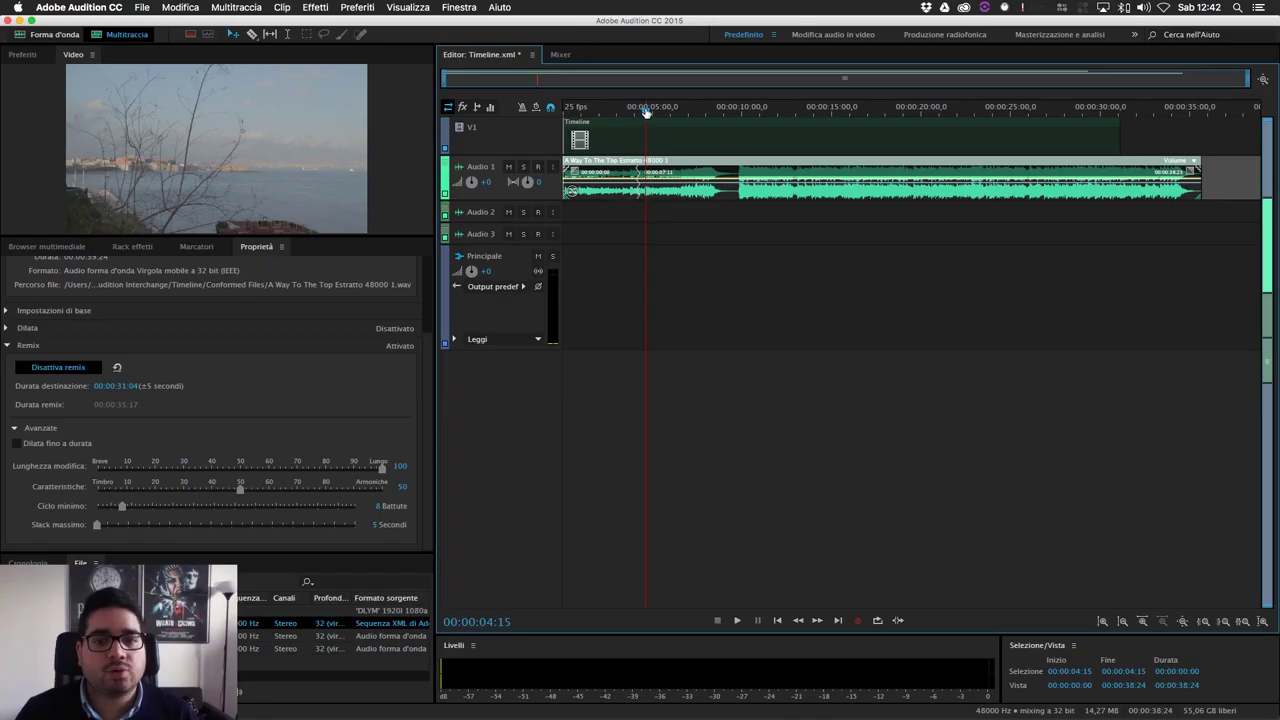
{"action": "left_click", "coordinate": [617, 112]}
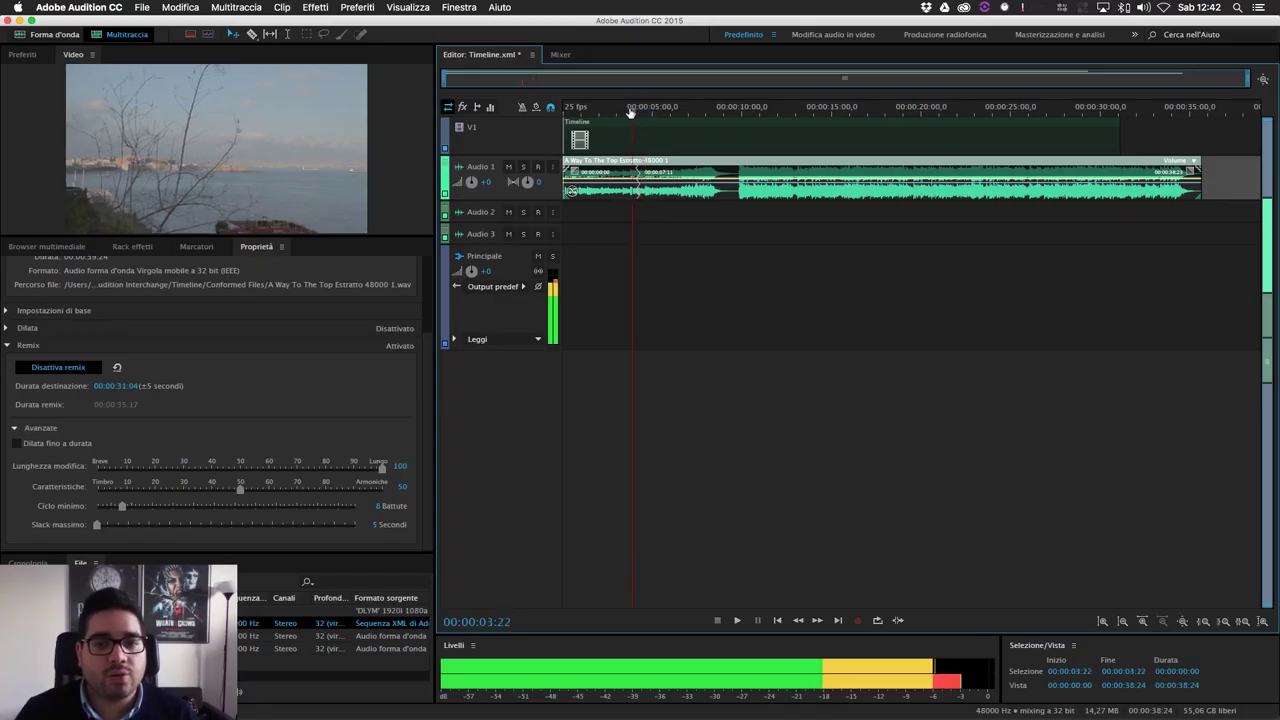
{"action": "key", "text": "space"}
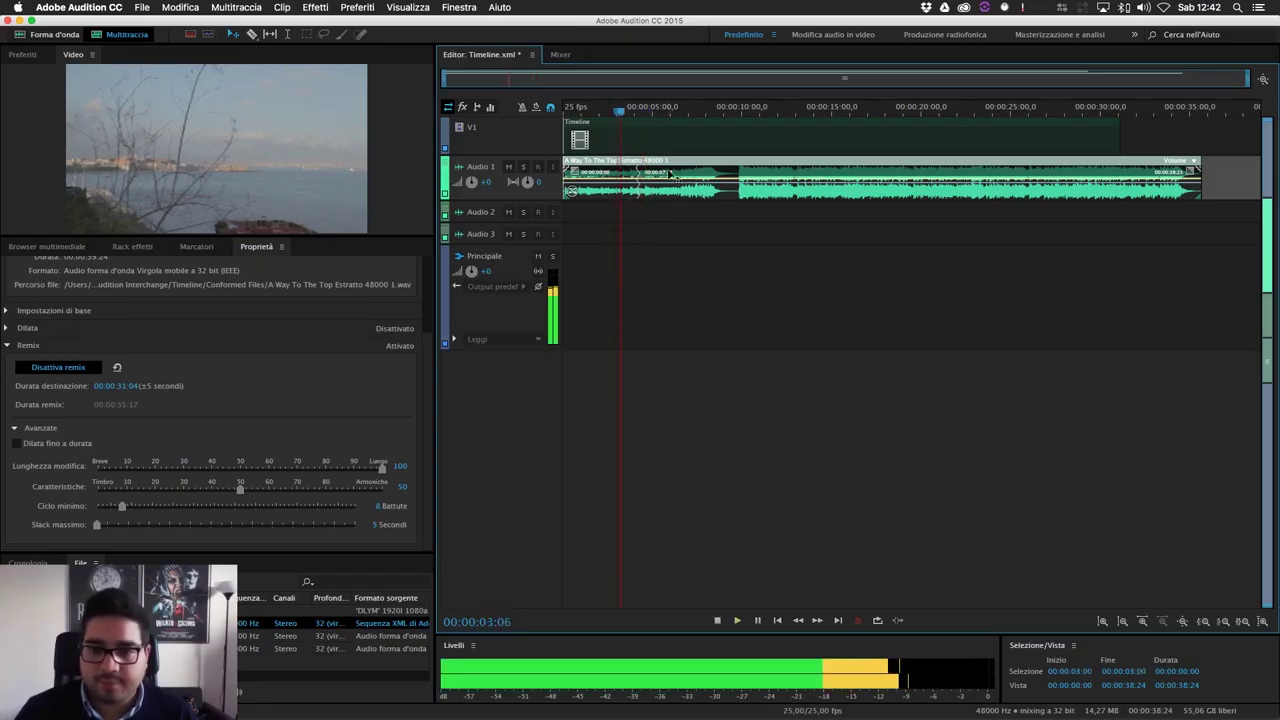
{"action": "key", "text": "space"}
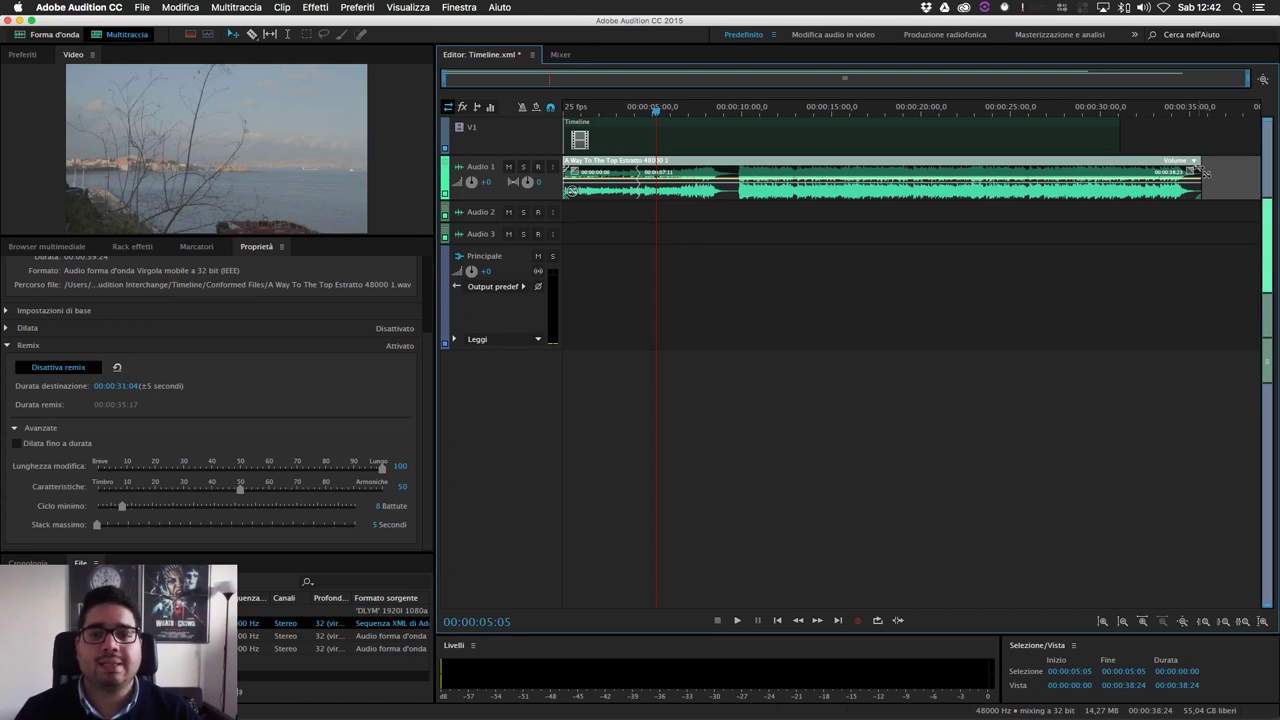
Shorten the remixed music clip to a target duration of 00:00:27:14 and play across its transition point
{"action": "left_click_drag", "start_coordinate": [1205, 172], "coordinate": [1053, 163]}
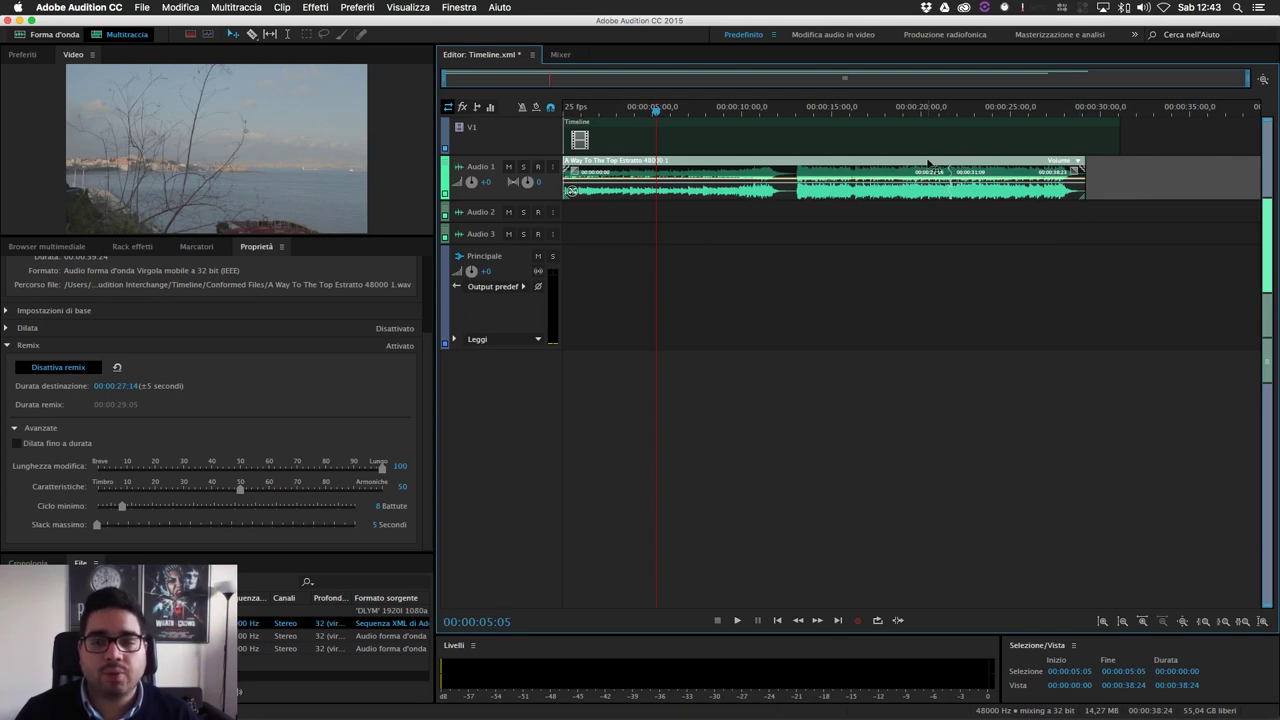
{"action": "key", "text": "space"}
{"action": "left_click", "coordinate": [930, 108]}
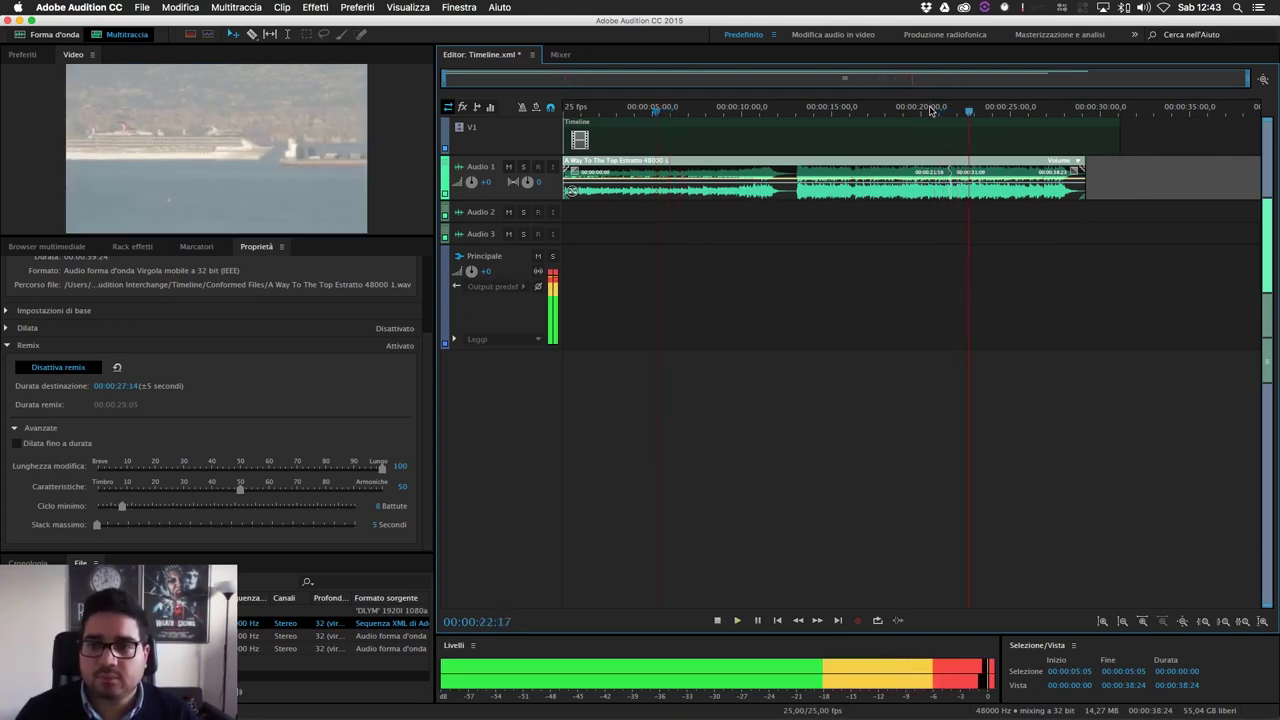
{"action": "key", "text": "space"}
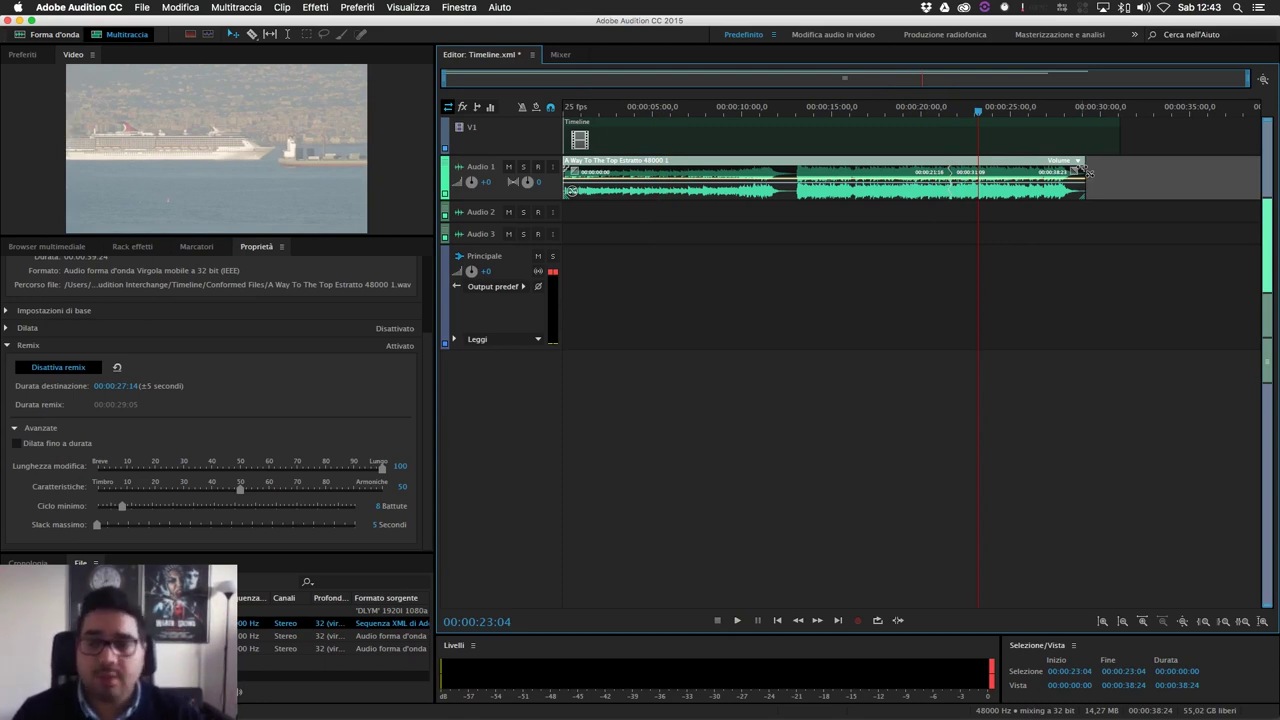
Extend the remixed music clip to a target duration of 00:00:30:00 and play across the new transition point
{"action": "left_click_drag", "start_coordinate": [1086, 172], "coordinate": [1110, 170]}
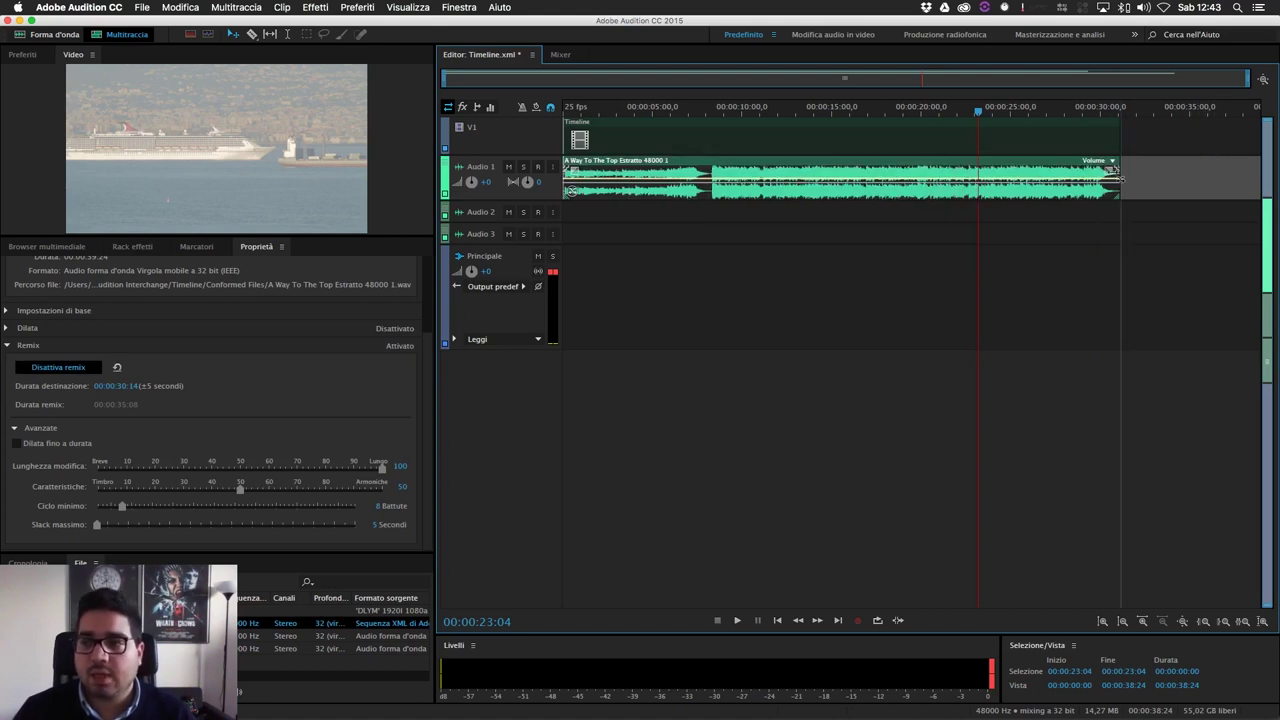
{"action": "left_click_drag", "start_coordinate": [1097, 175], "coordinate": [1143, 172]}
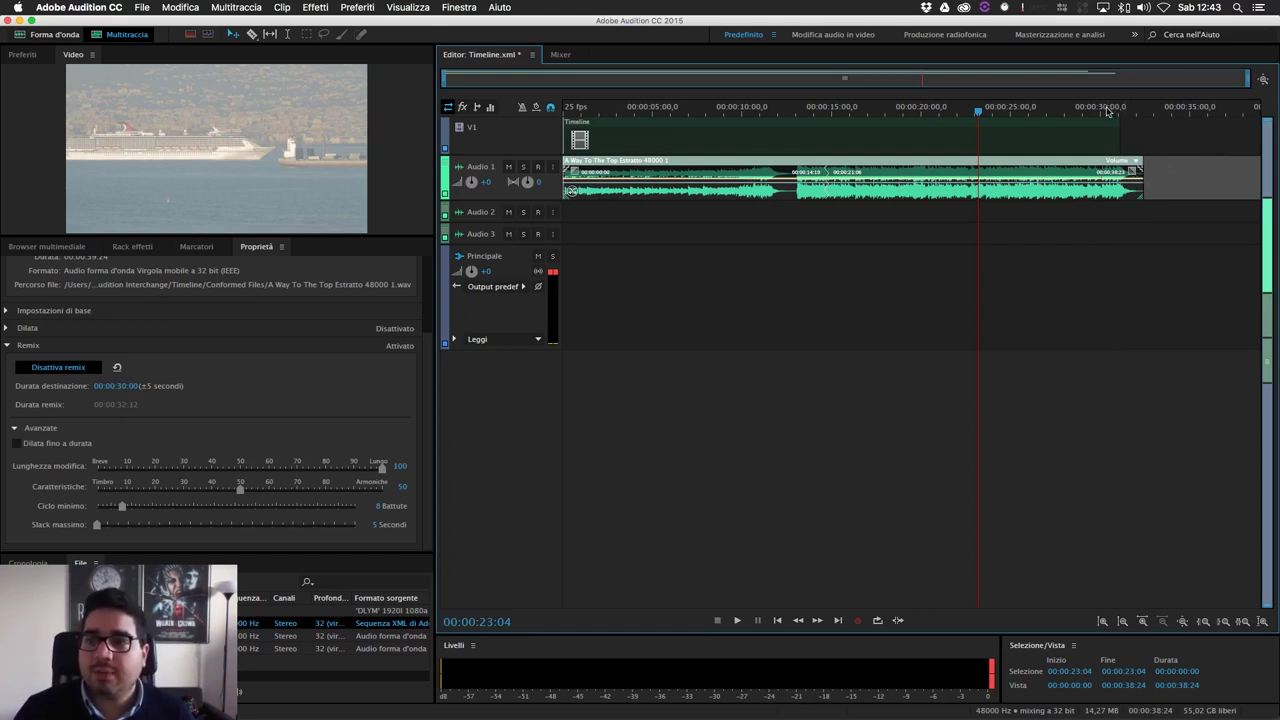
{"action": "left_click", "coordinate": [824, 113]}
{"action": "key", "text": "space"}
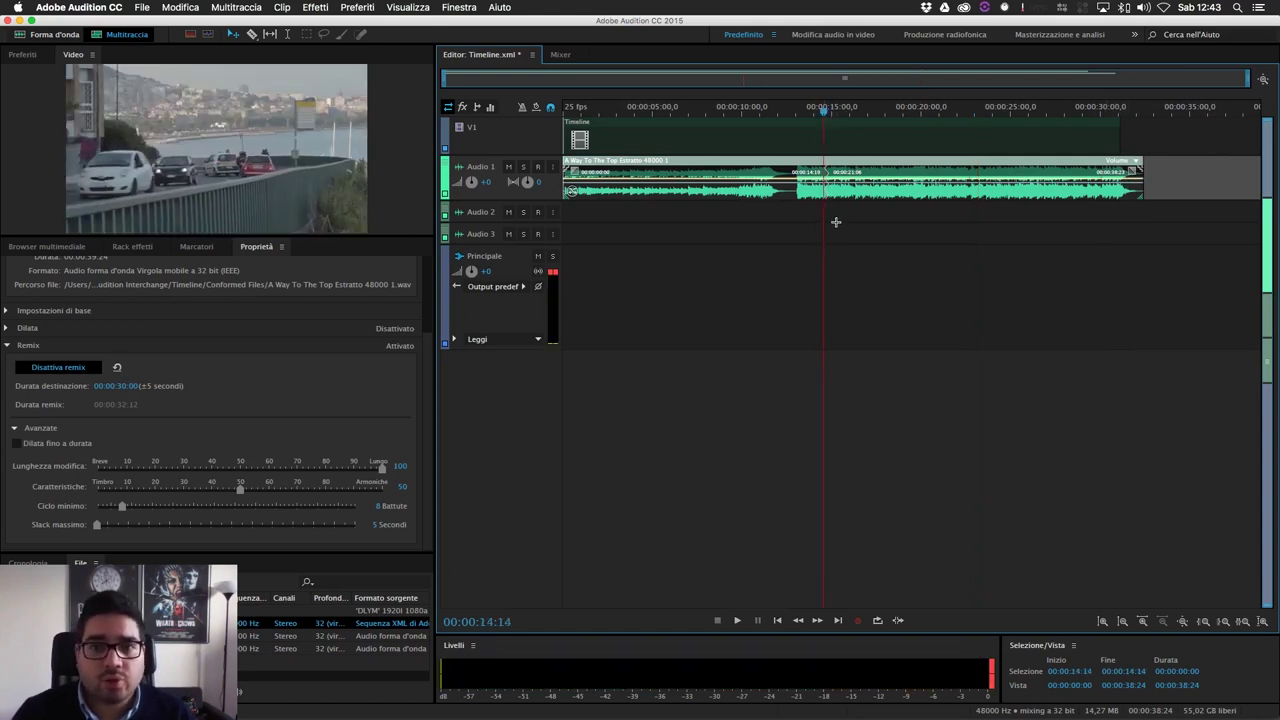
{"action": "left_click", "coordinate": [803, 112]}
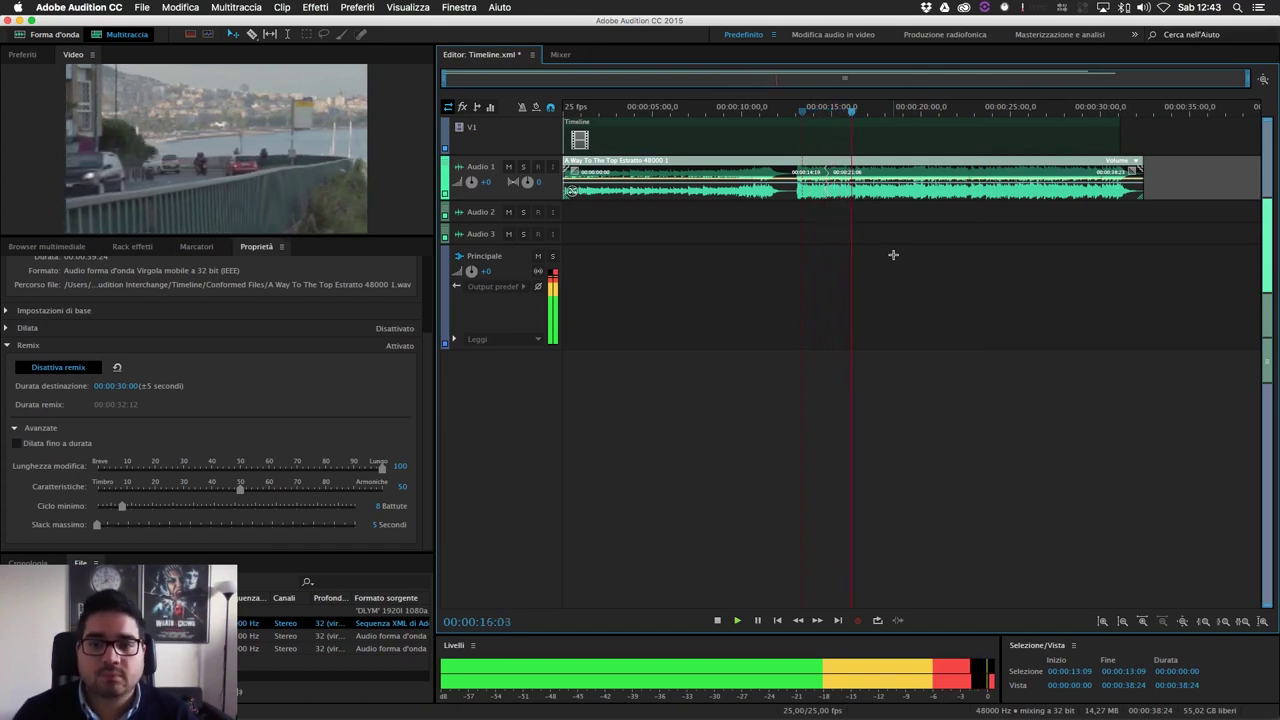
{"action": "key", "text": "space"}
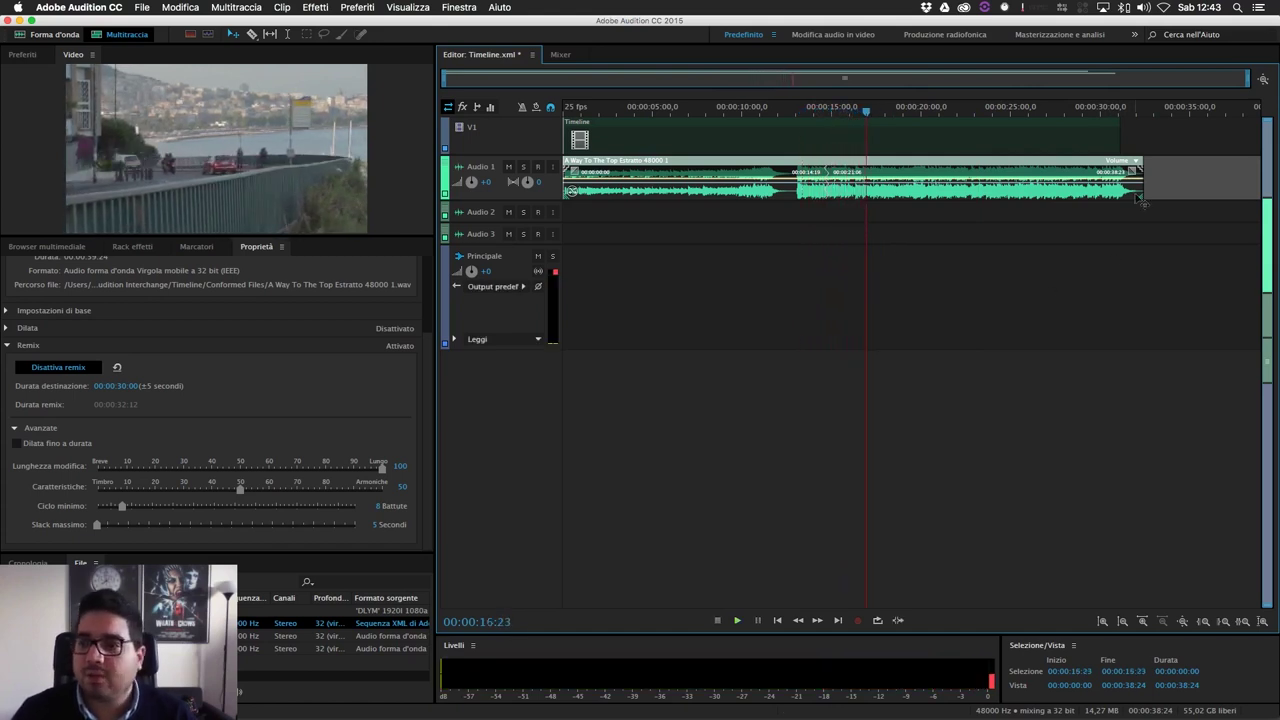
Play the ending of the remixed clip around the end of the video, and return the playhead to 00:00:13:09
{"action": "left_click", "coordinate": [1082, 107]}
{"action": "key", "text": "space"}
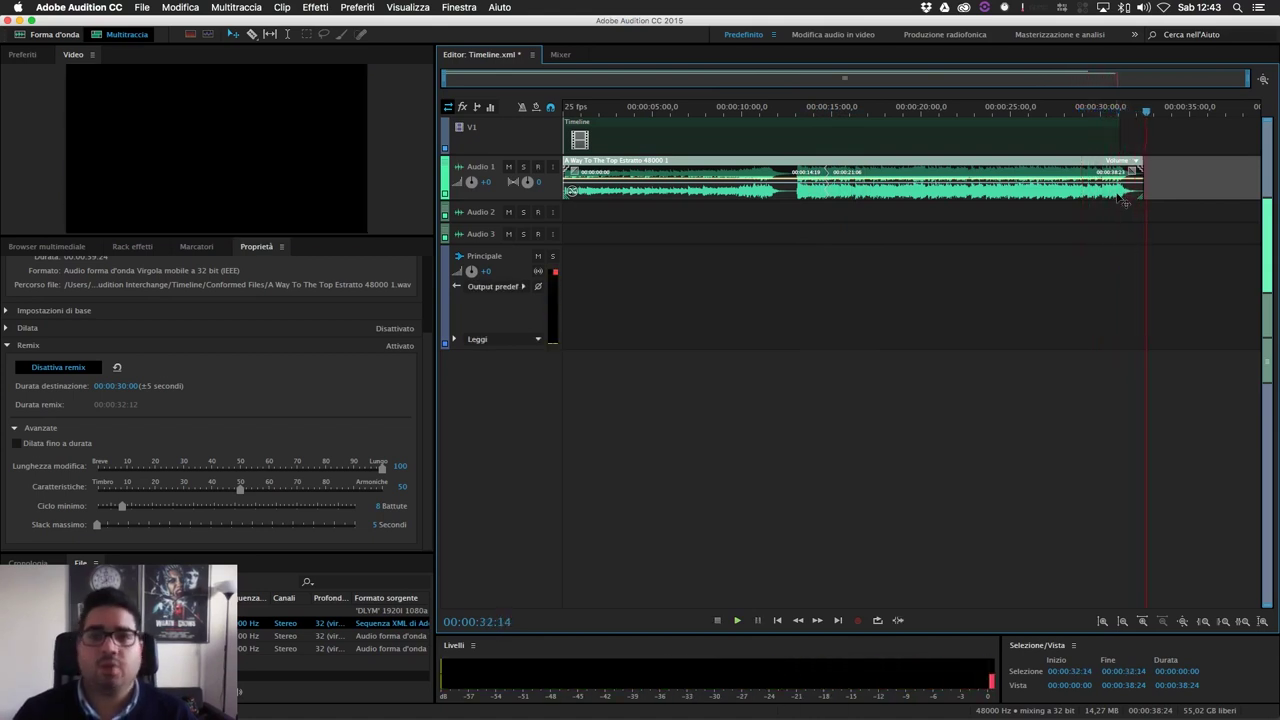
{"action": "left_click", "coordinate": [1118, 107]}
{"action": "left_click_drag", "start_coordinate": [1118, 107], "coordinate": [802, 108]}
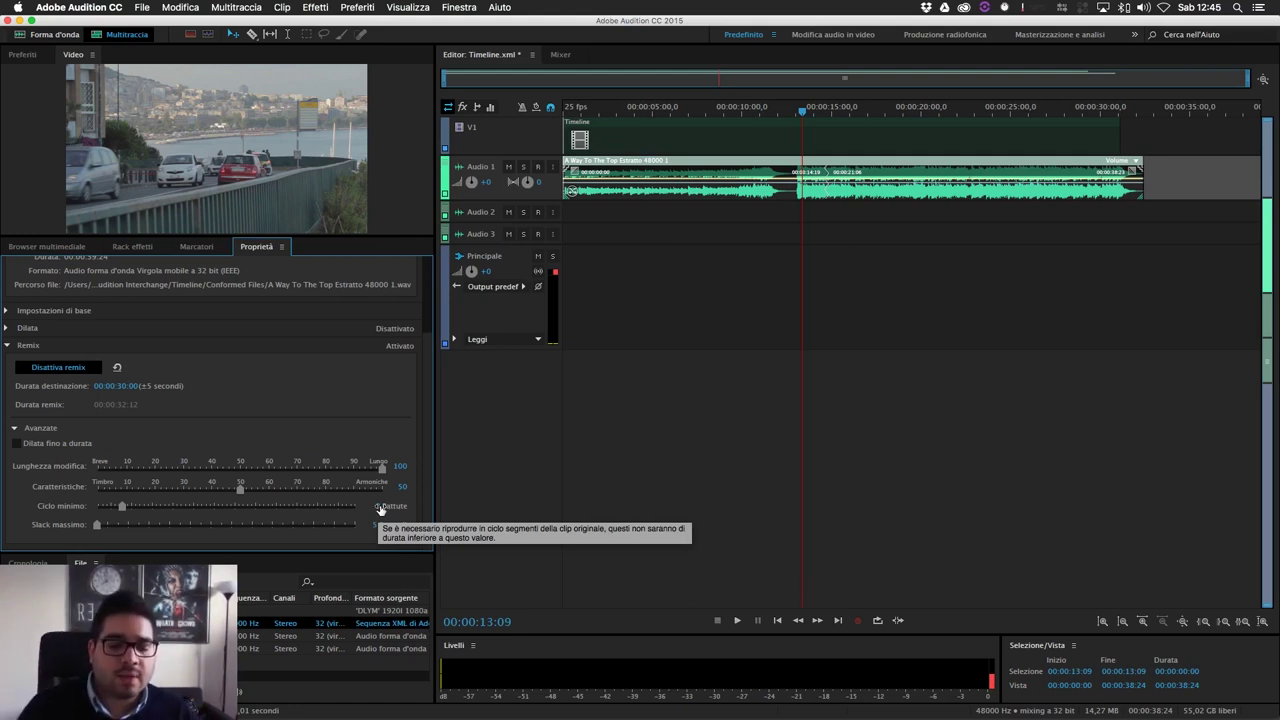
Examine the export settings for a multitrack mixdown of the entire session, and leave them without exporting
{"action": "left_click", "coordinate": [1016, 390]}
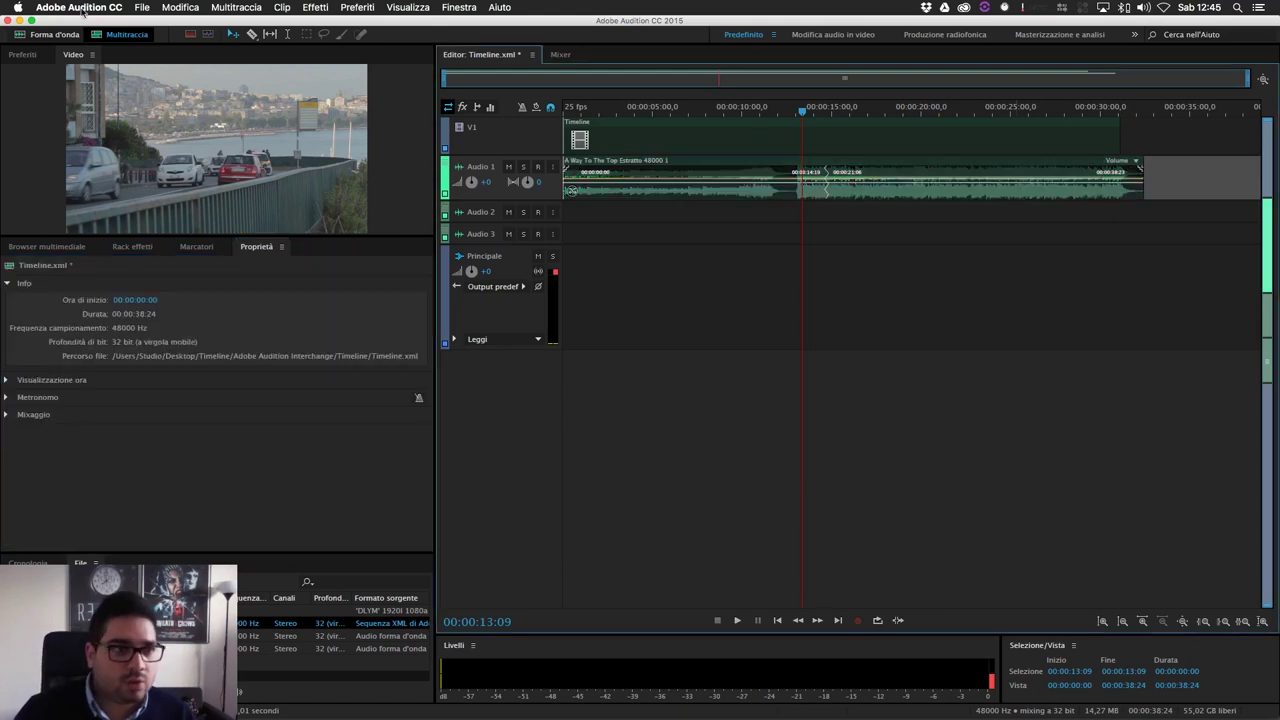
{"action": "left_click", "coordinate": [135, 7]}
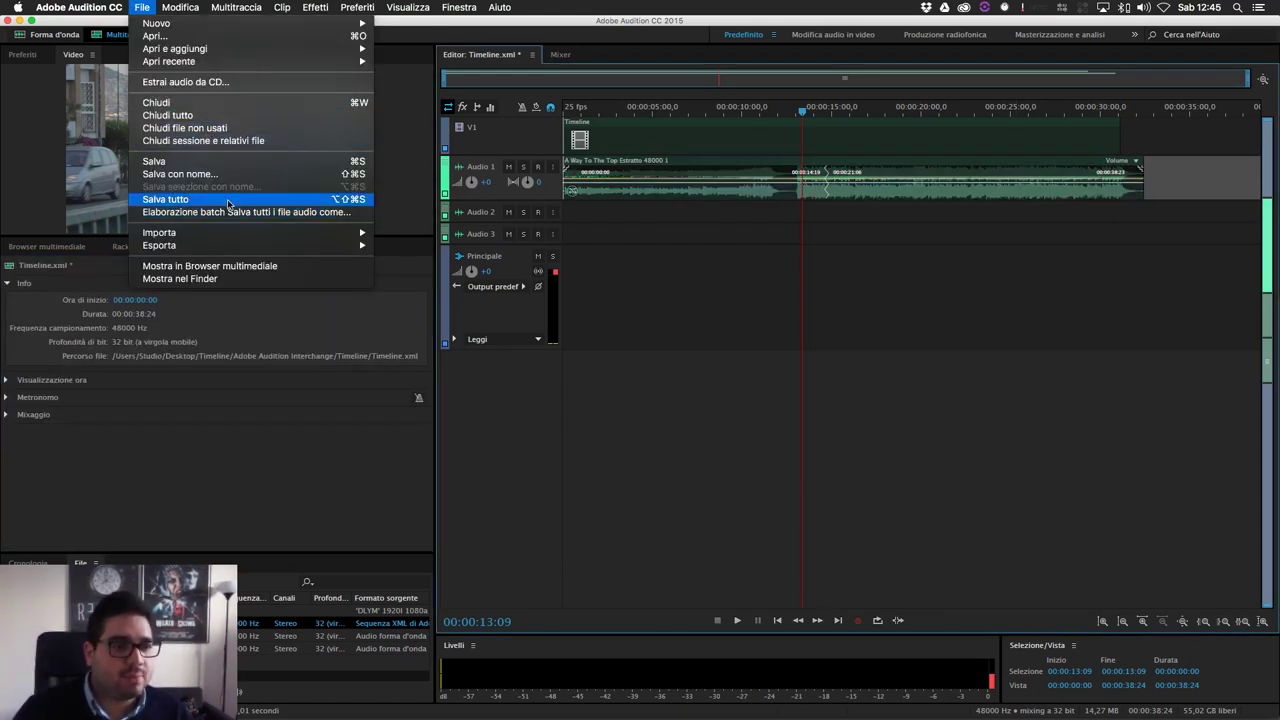
{"action": "mouse_move", "coordinate": [251, 246]}
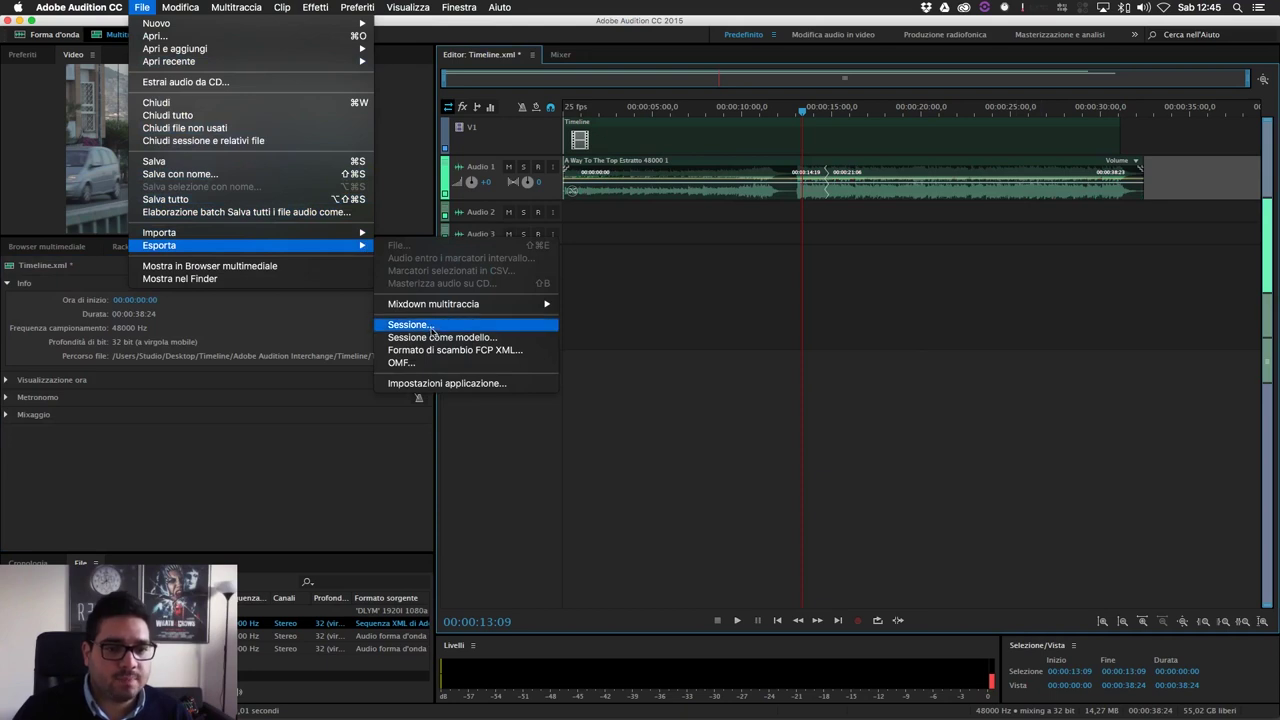
{"action": "mouse_move", "coordinate": [444, 305]}
{"action": "left_click", "coordinate": [600, 317]}
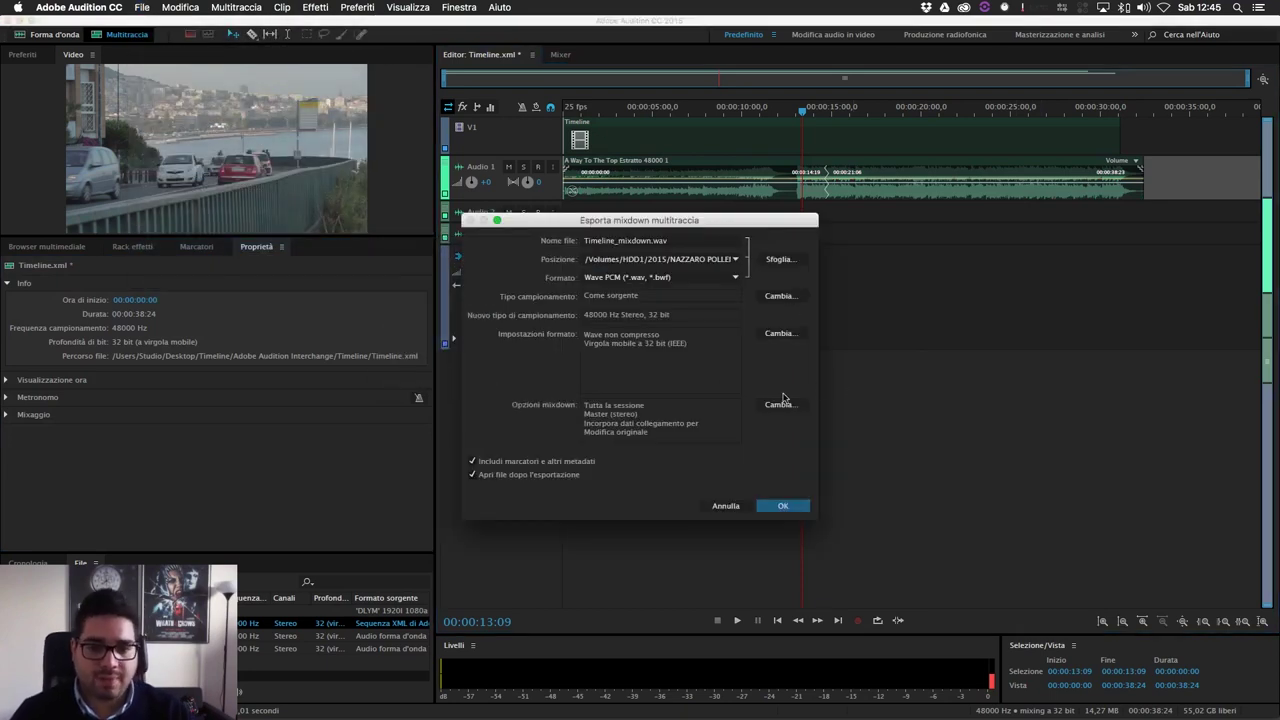
{"action": "left_click", "coordinate": [726, 506]}
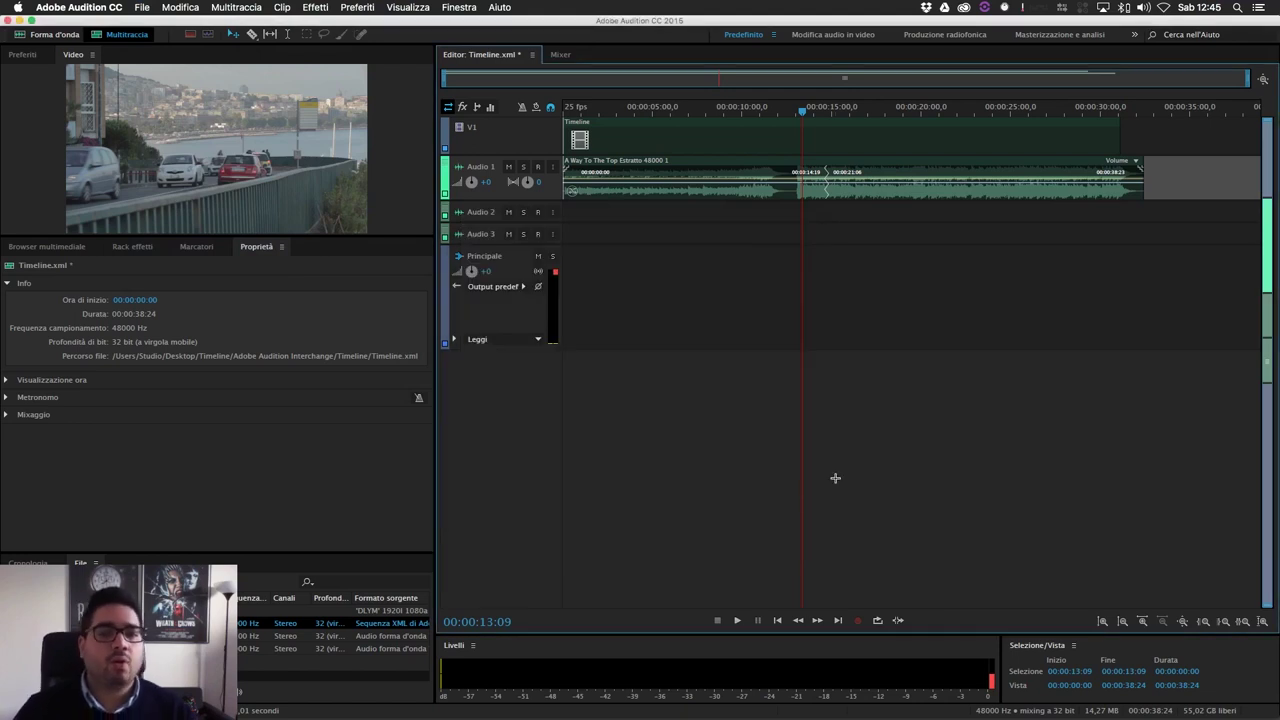